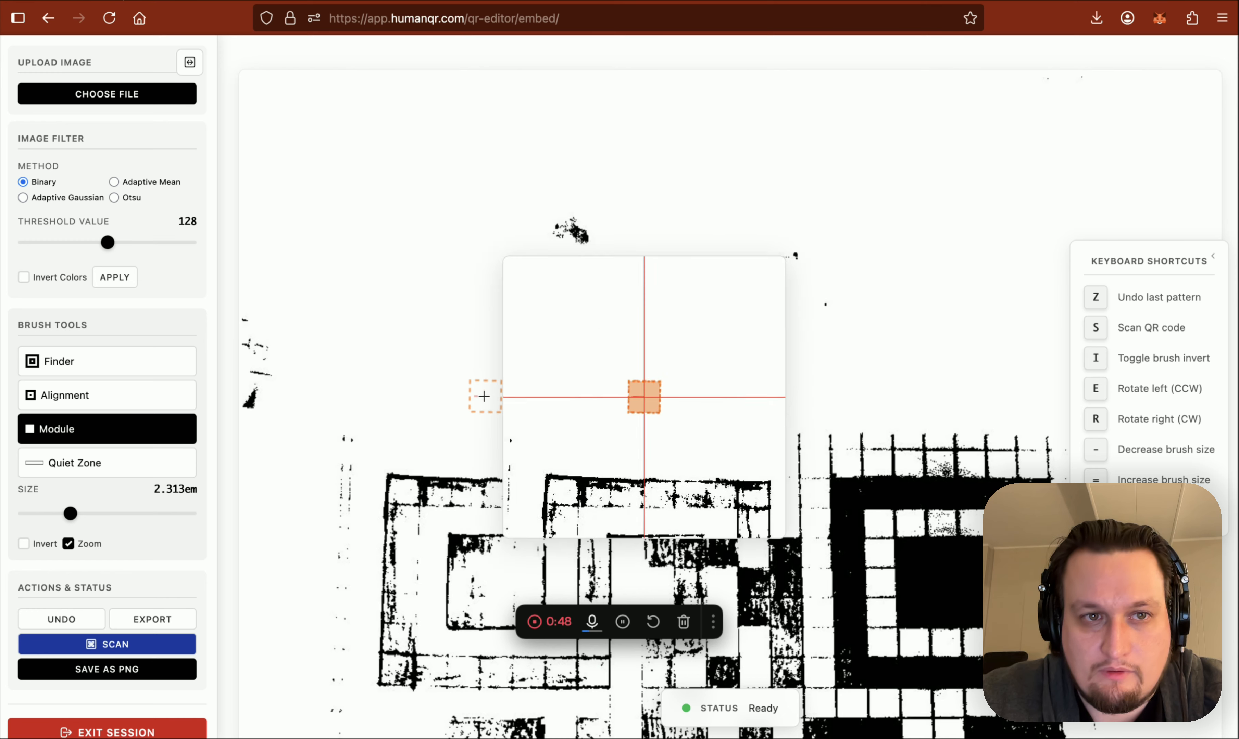
Compare the filtered drawing with the original photo and examine the whole QR code
key(o)
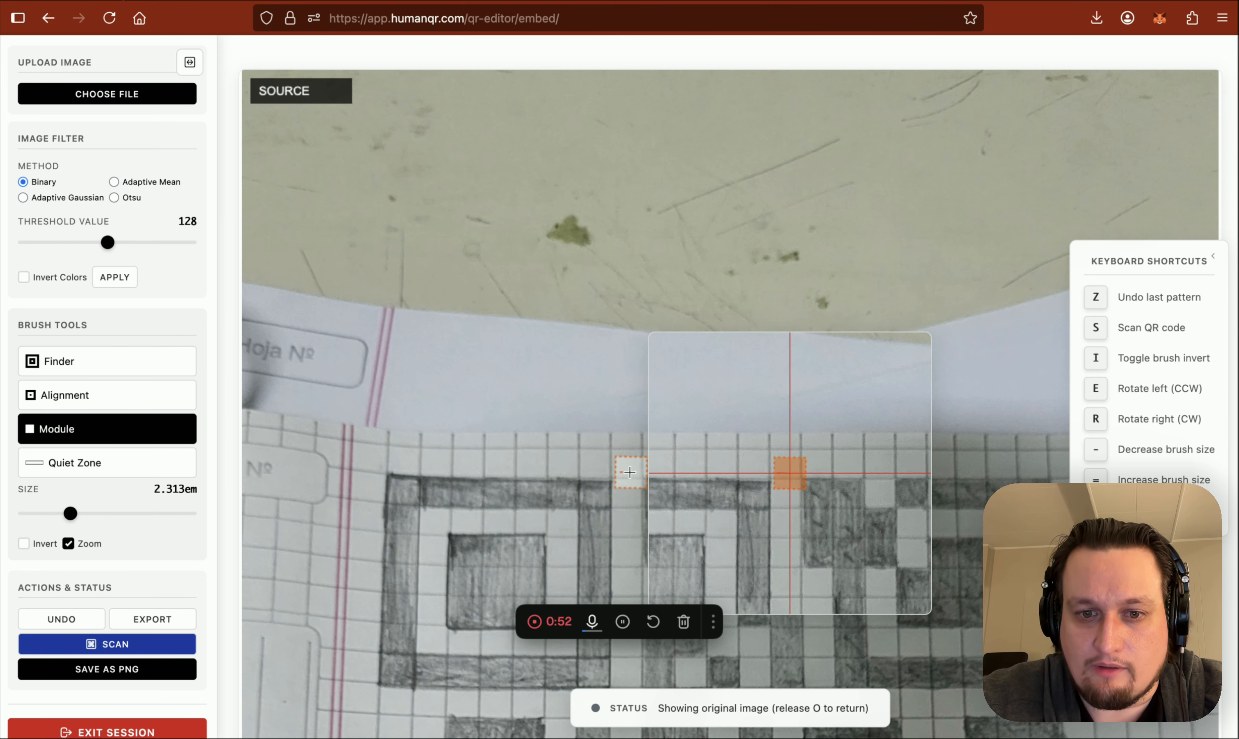
scroll(631, 467, down, 5)
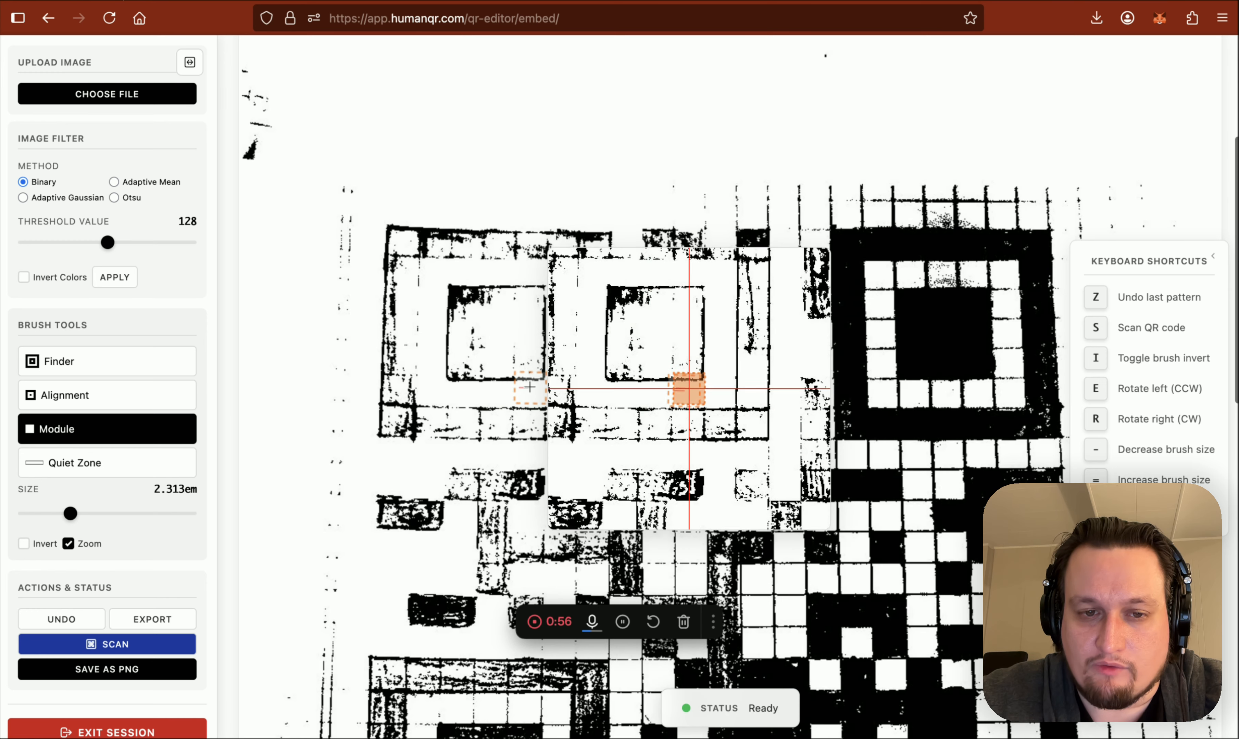
scroll(529, 387, down, 4)
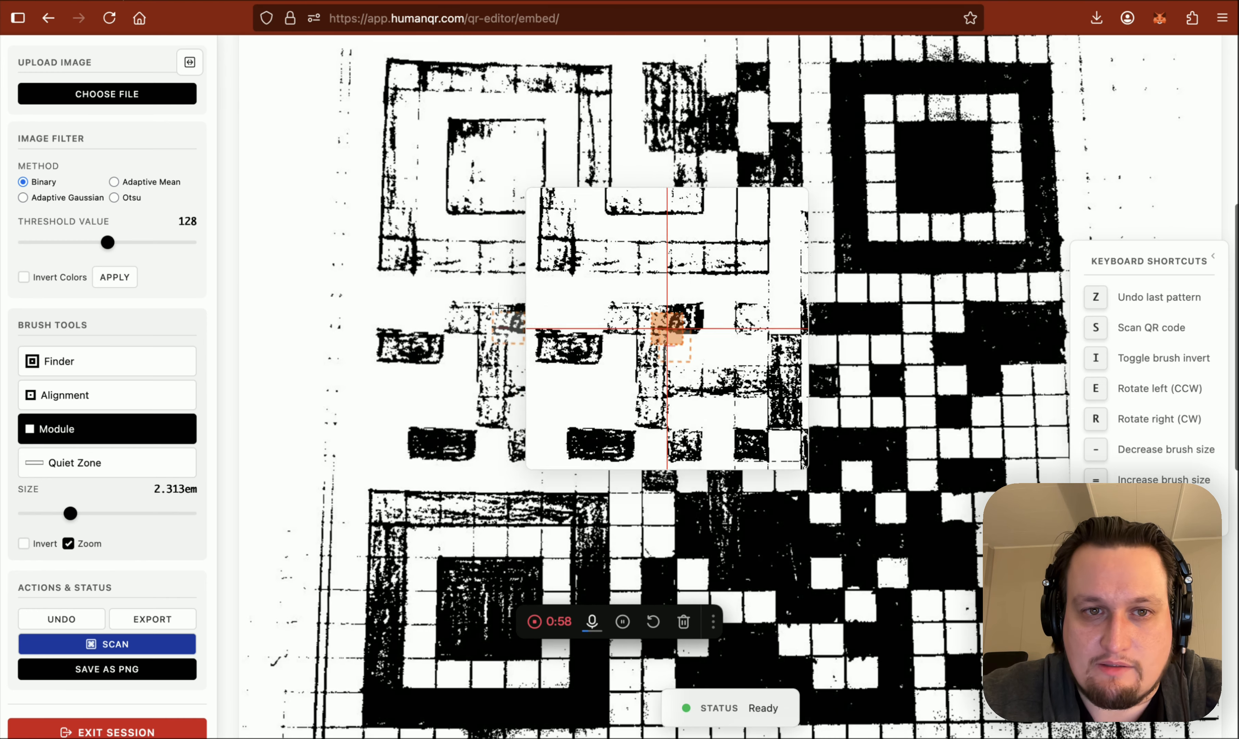
scroll(496, 303, down, 1)
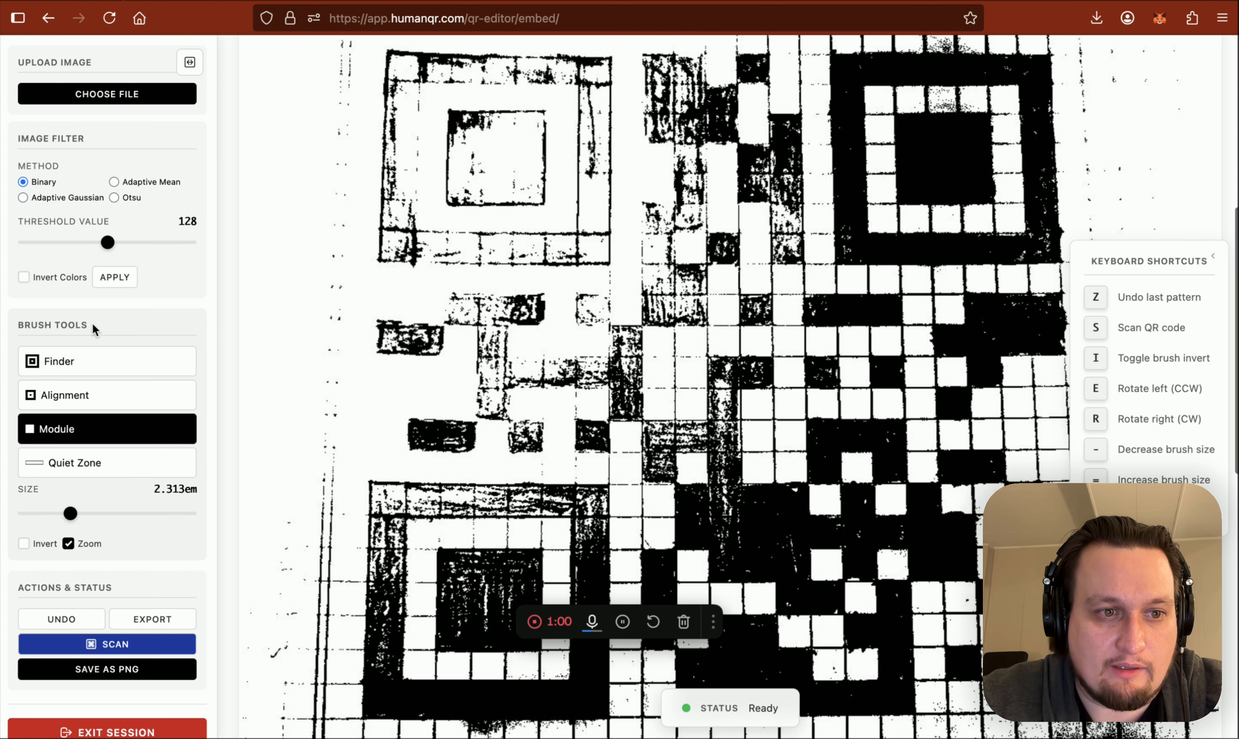
Hide the keyboard shortcuts list and stamp a 2.250em Finder pattern over the faint upper-left finder of the QR code
click(79, 367)
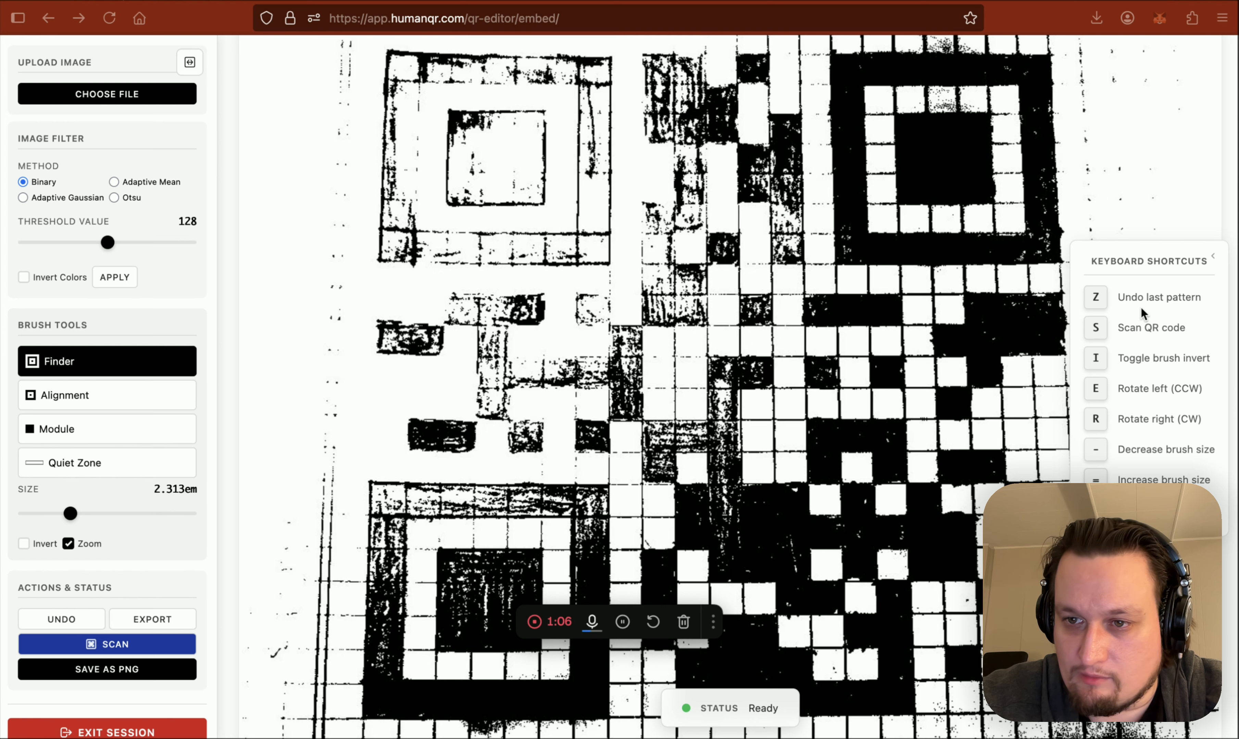
click(1213, 256)
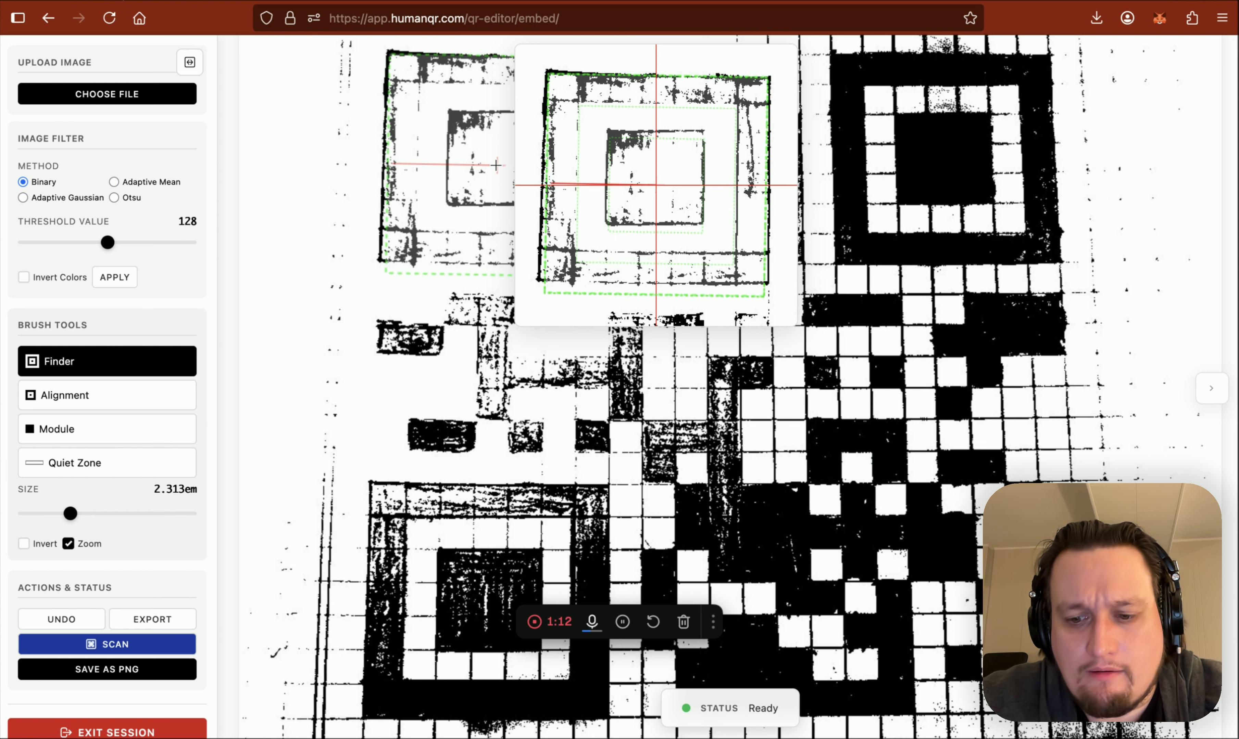
key([)
key([)
key([)
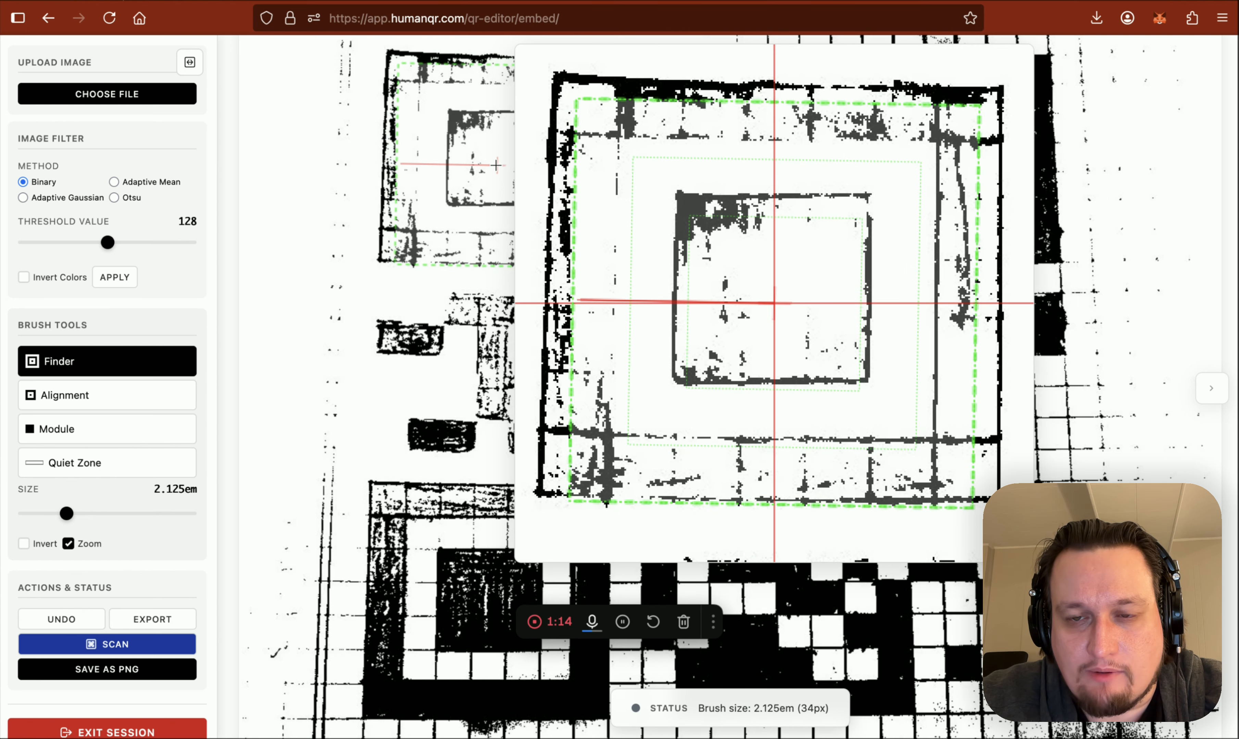
key(bracketright)
key(bracketright)
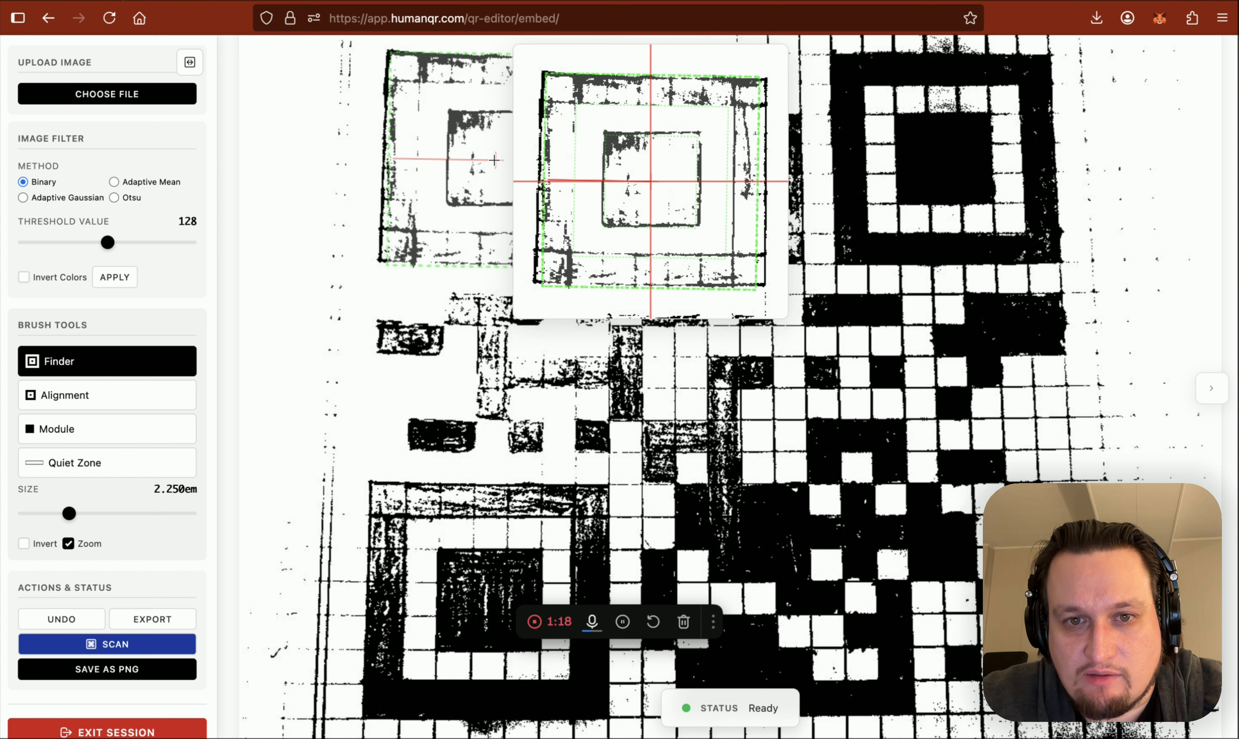
click(494, 160)
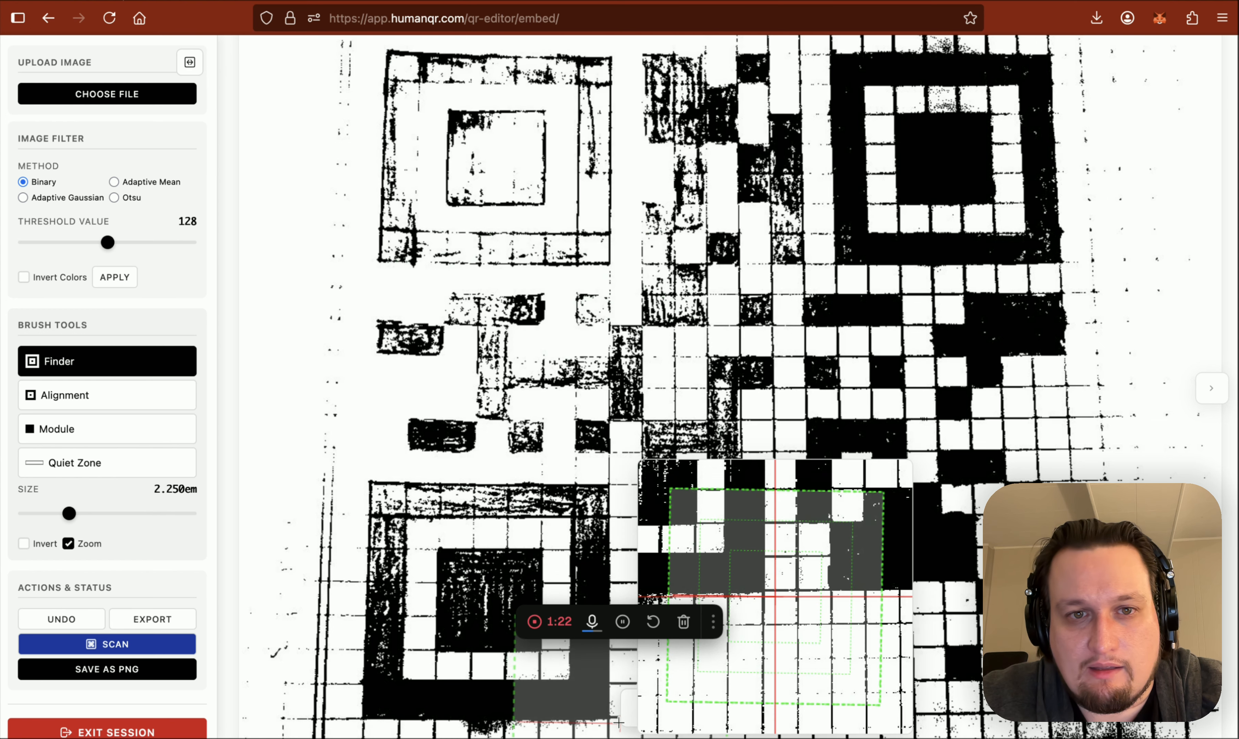
click(534, 164)
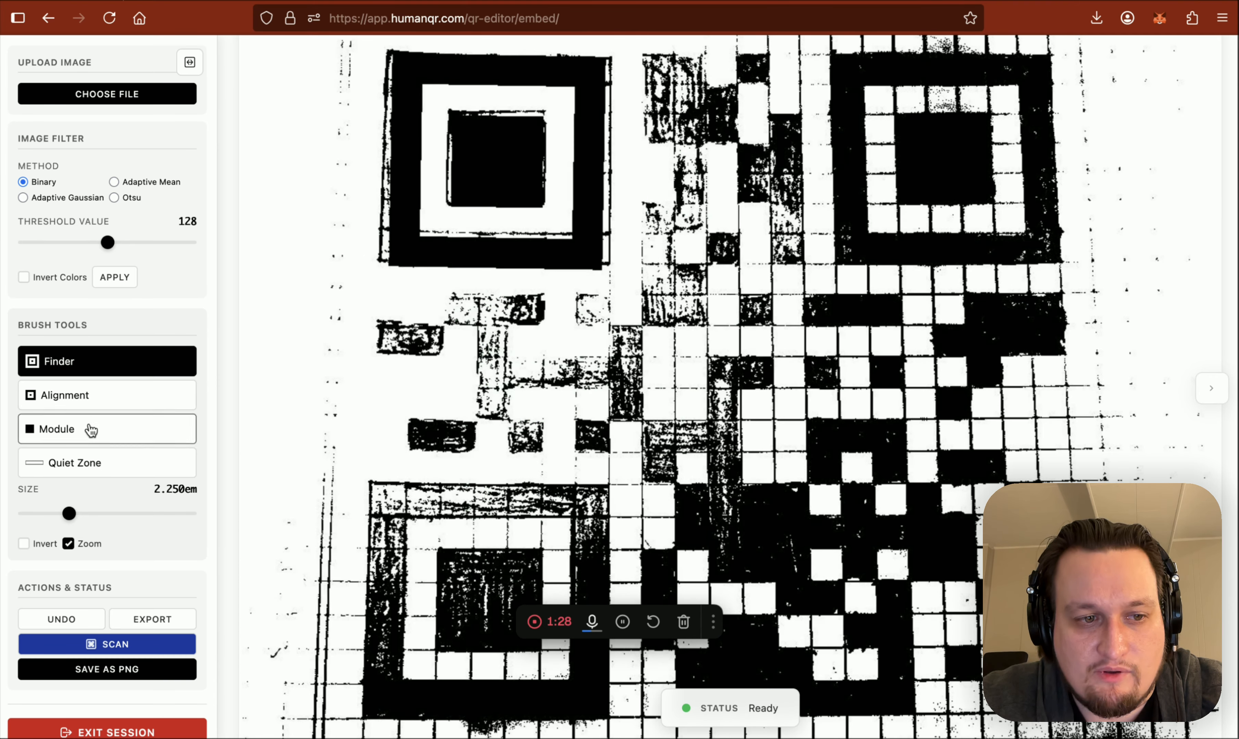
Fill the faint square just below the upper-left finder with a solid black module
click(90, 431)
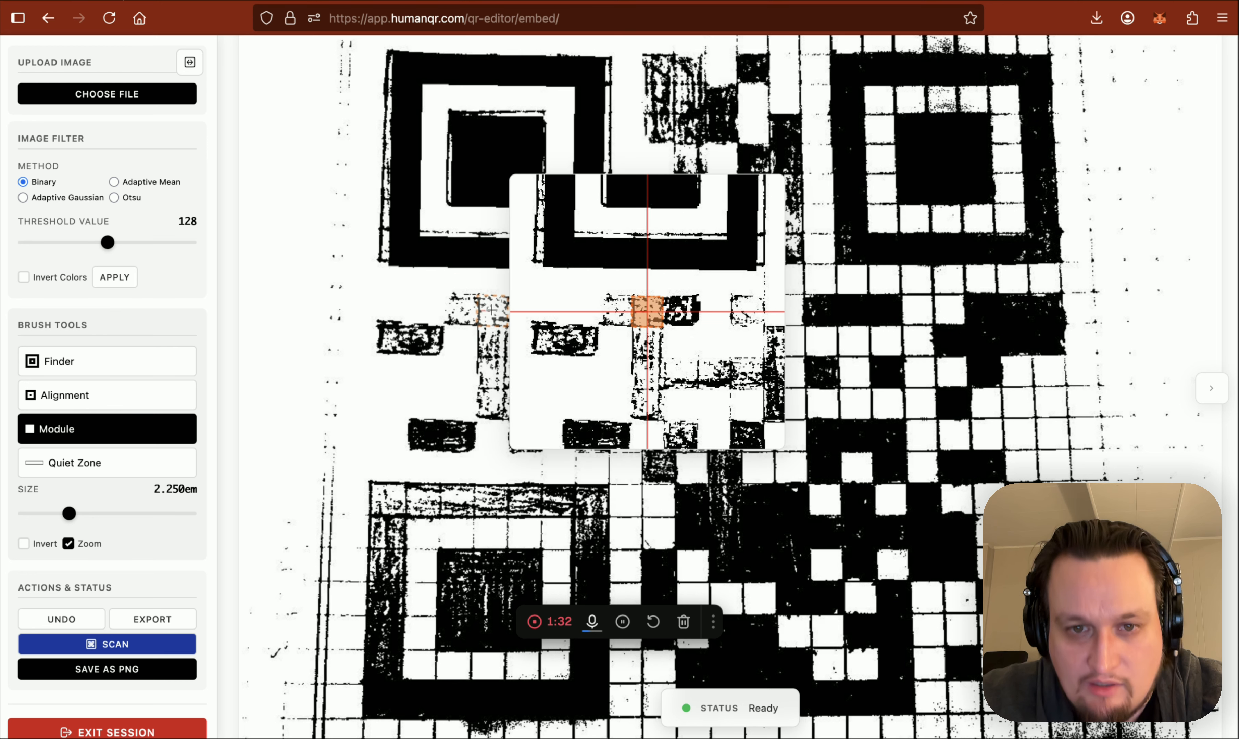
click(492, 310)
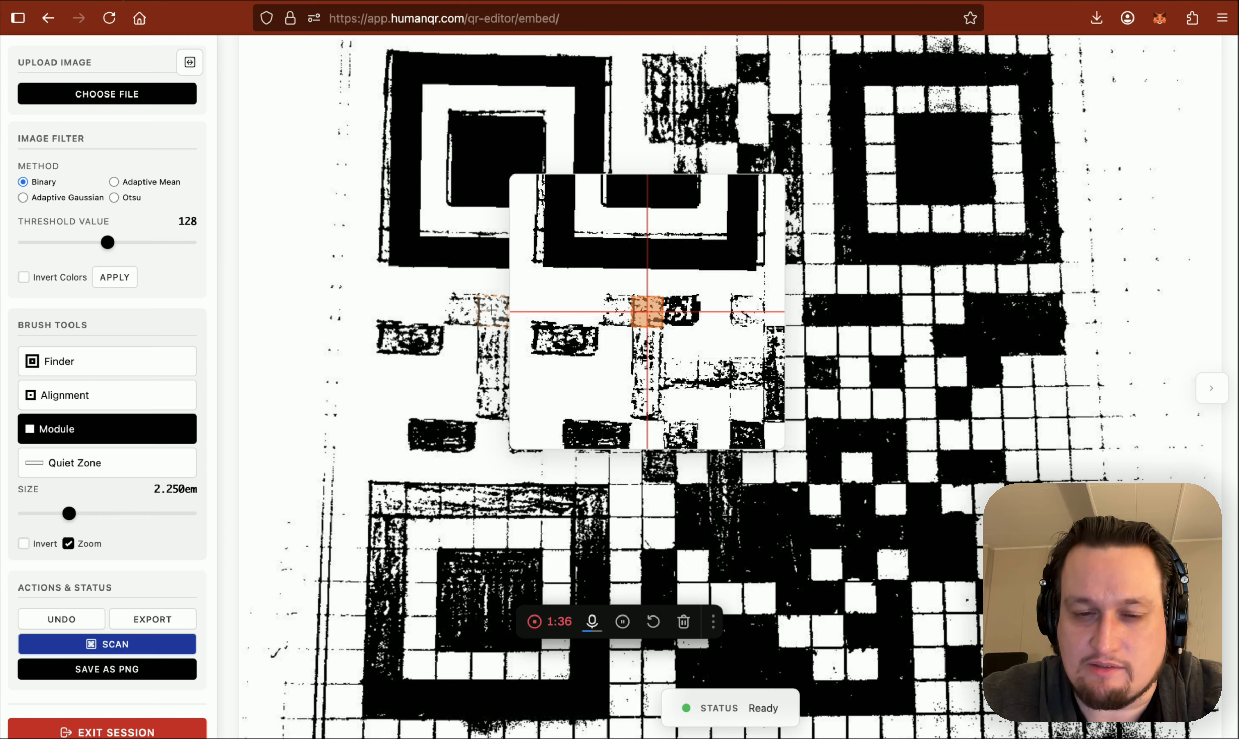
click(492, 310)
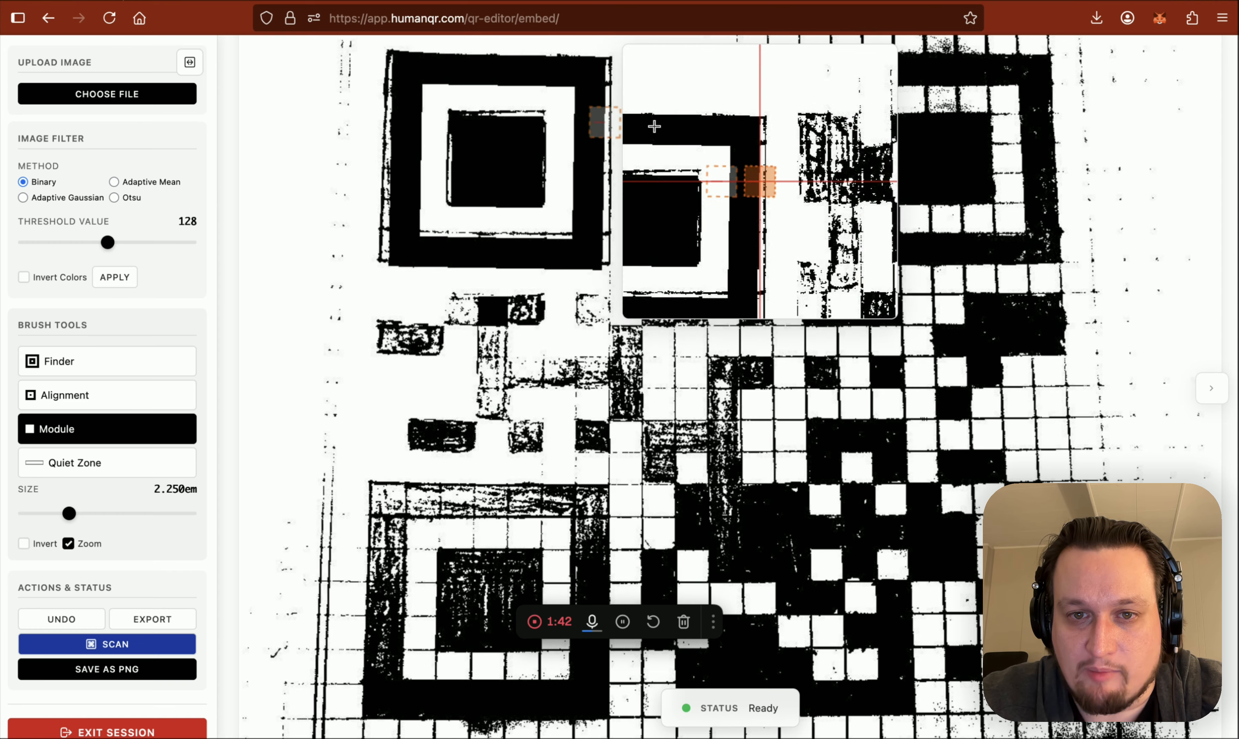
Clear the stray grid lines above the QR code's upper-right finder with the Quiet Zone brush
click(37, 395)
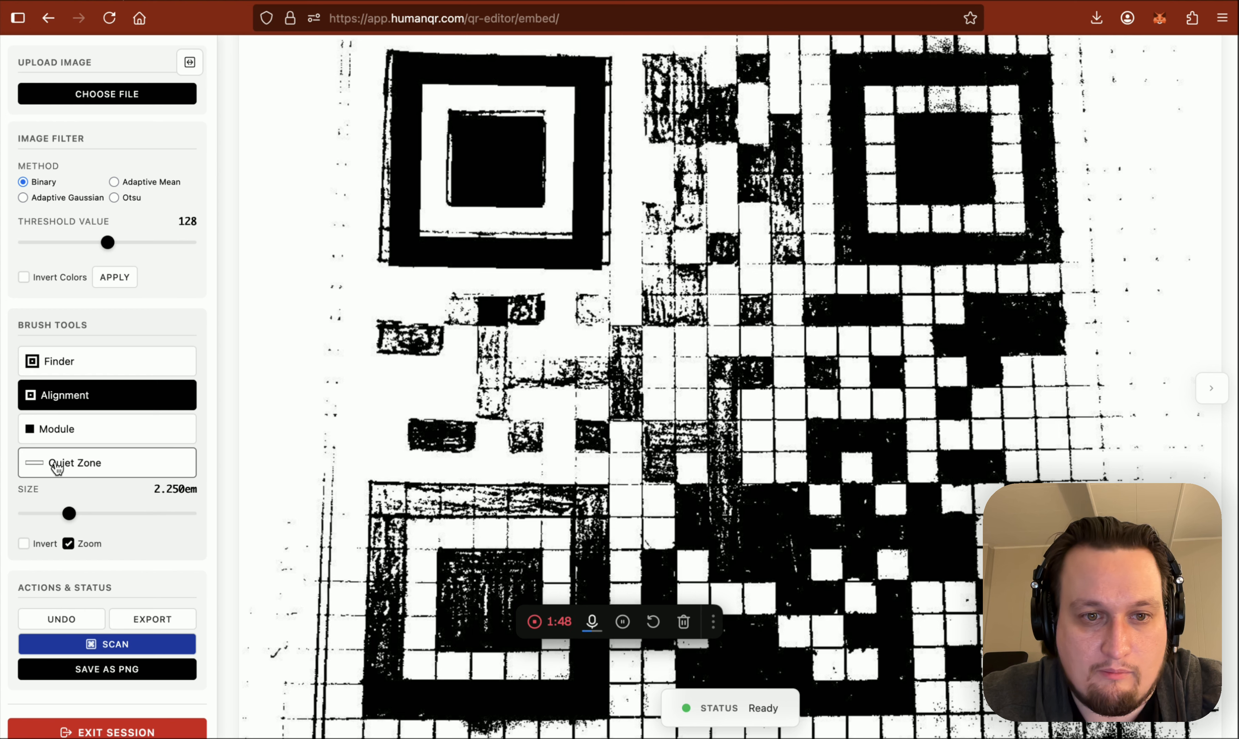
click(102, 465)
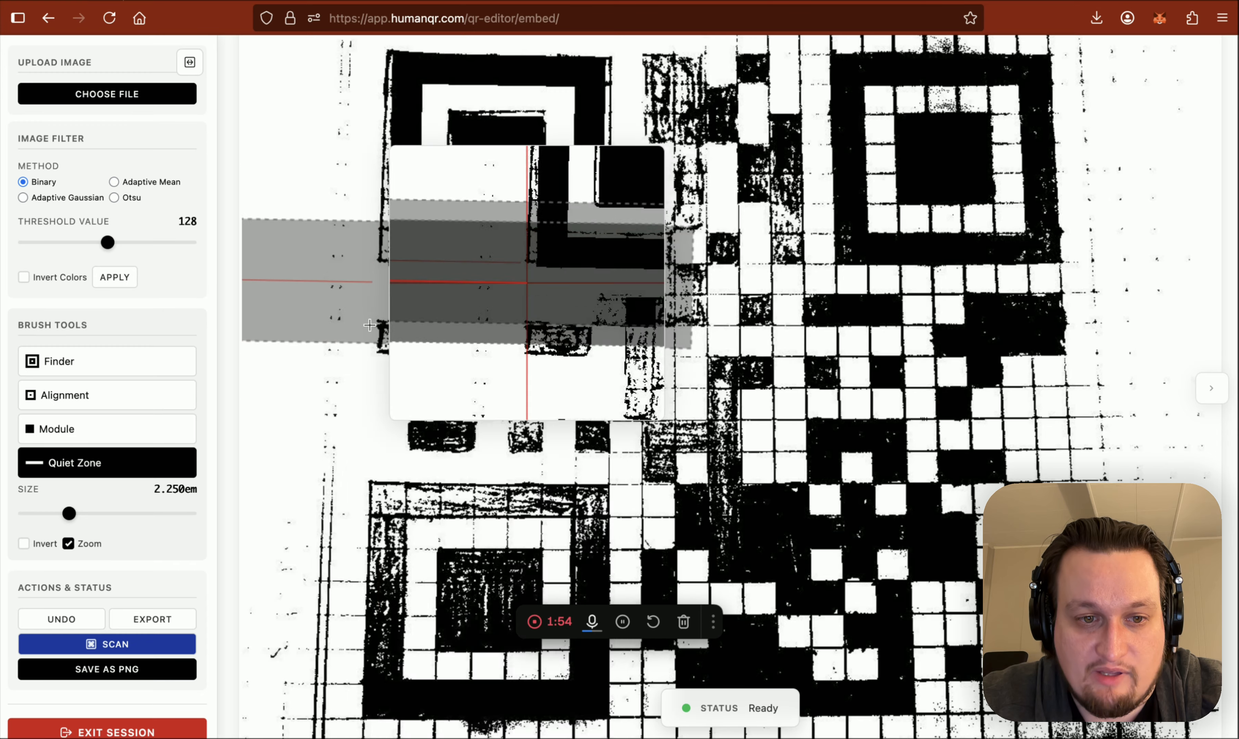
scroll(696, 247, up, 3)
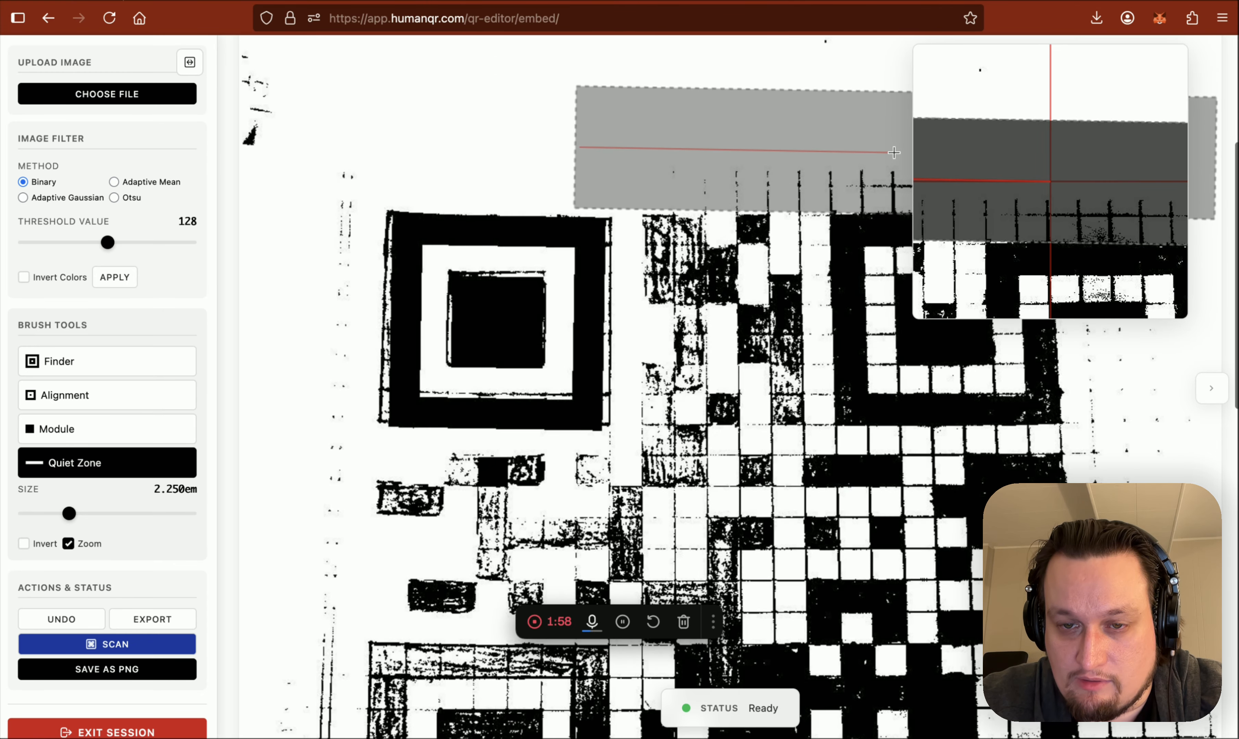
click(893, 152)
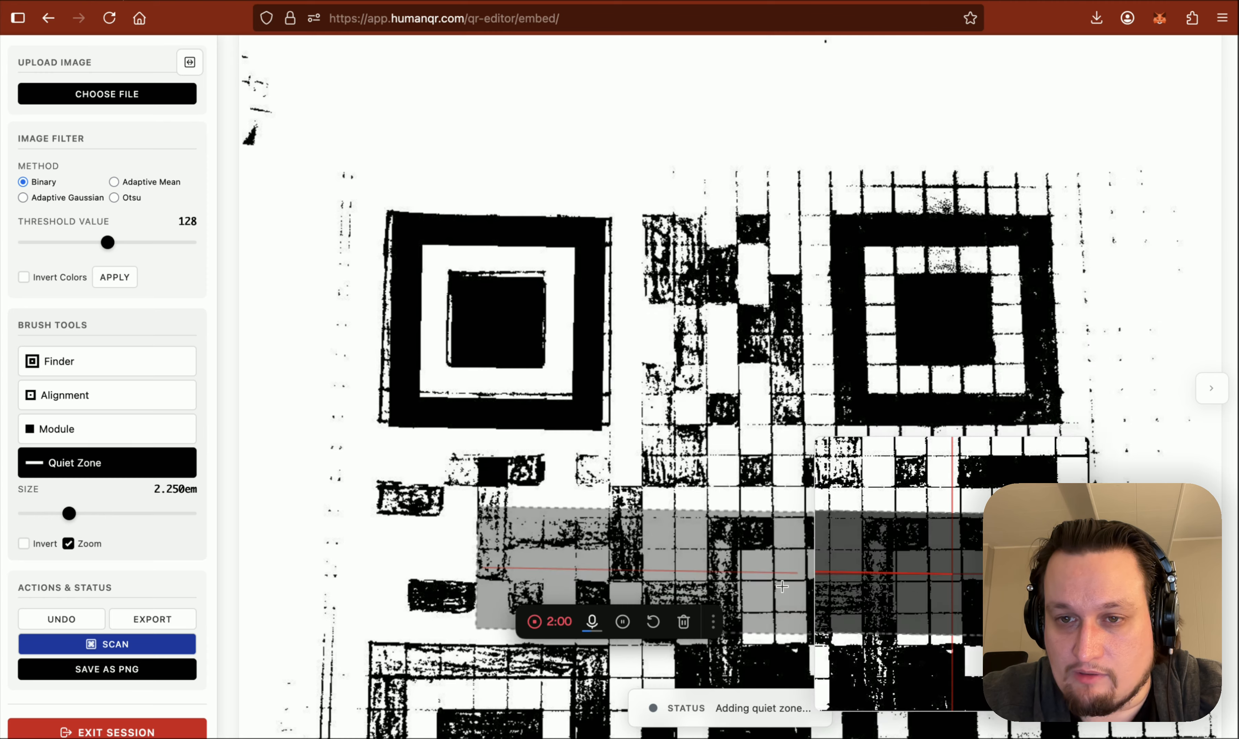
scroll(728, 646, down, 2)
scroll(736, 528, up, 2)
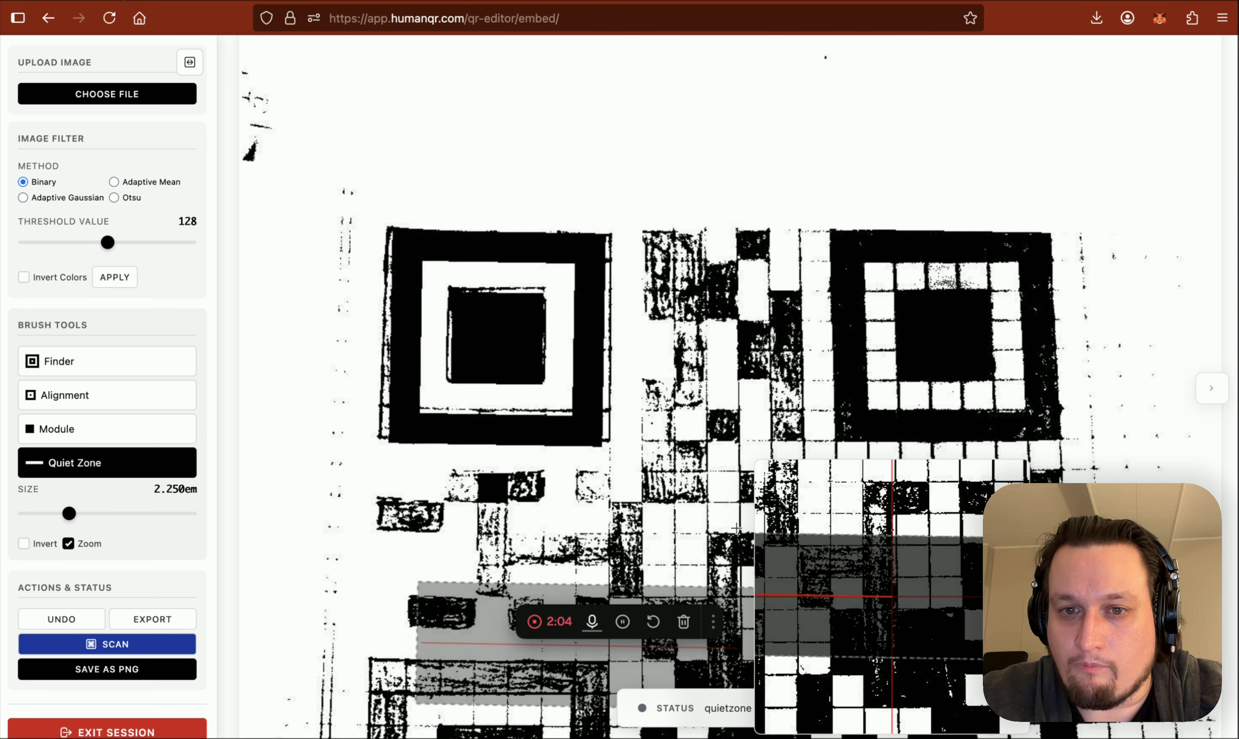
click(885, 218)
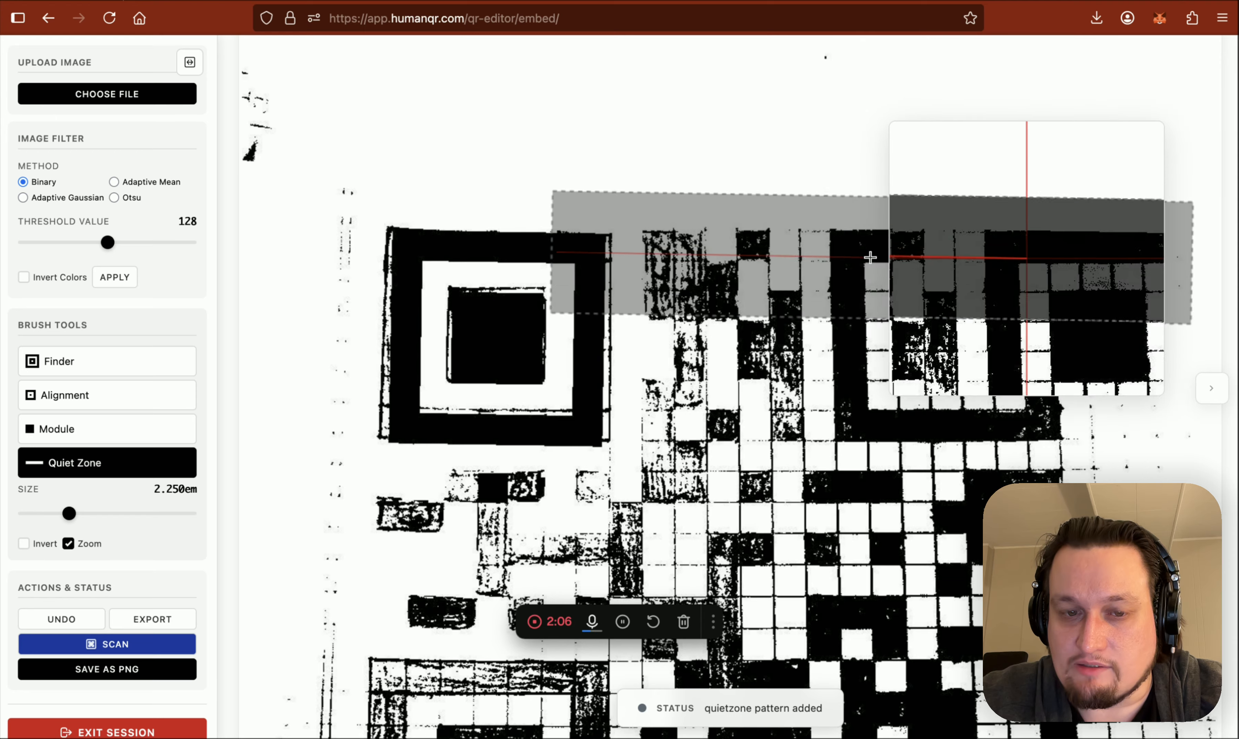
scroll(619, 417, down, 2)
scroll(618, 417, down, 1)
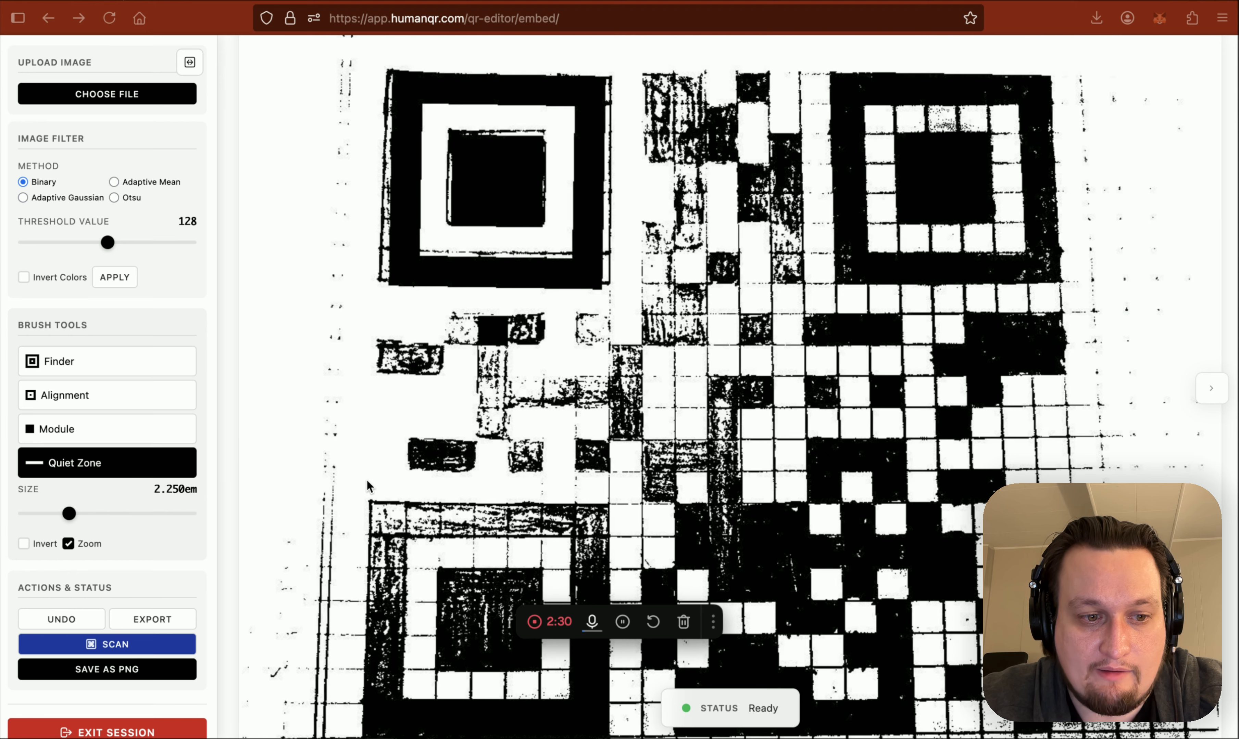
scroll(368, 486, down, 1)
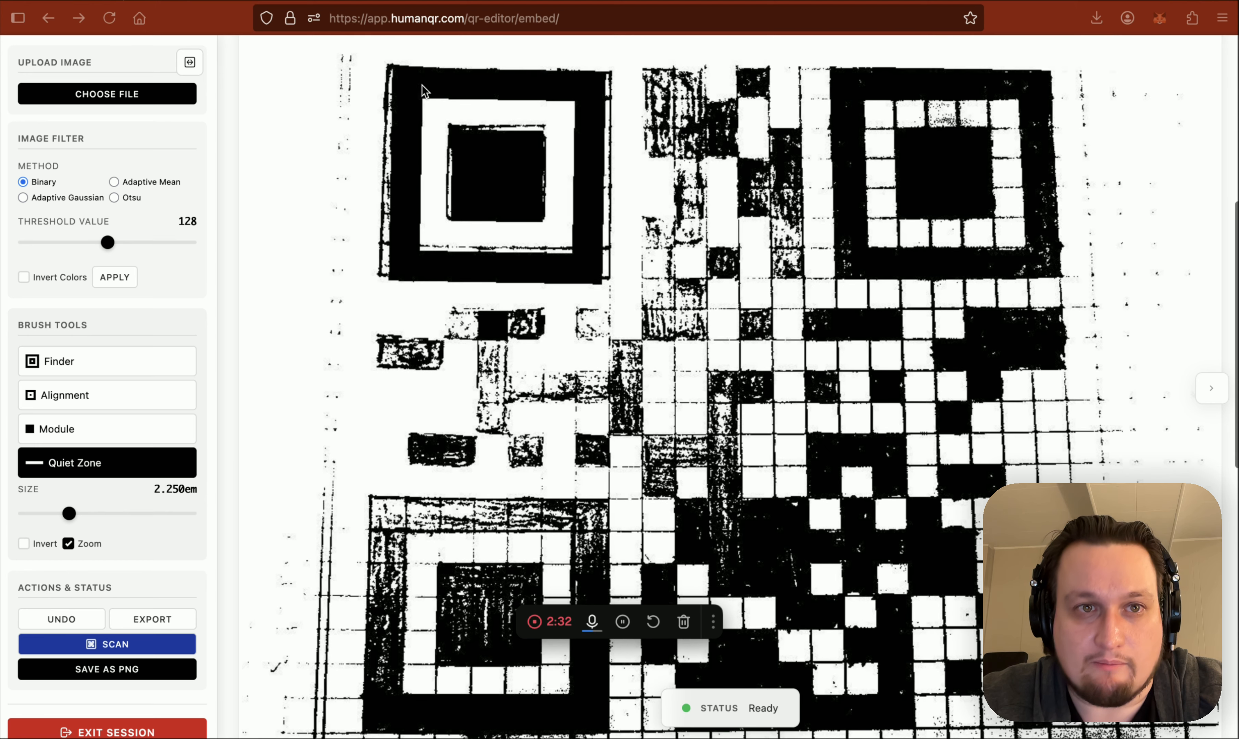
Review the original and restored QR code on the shared result page, and return to the editor
key(ctrl+Tab)
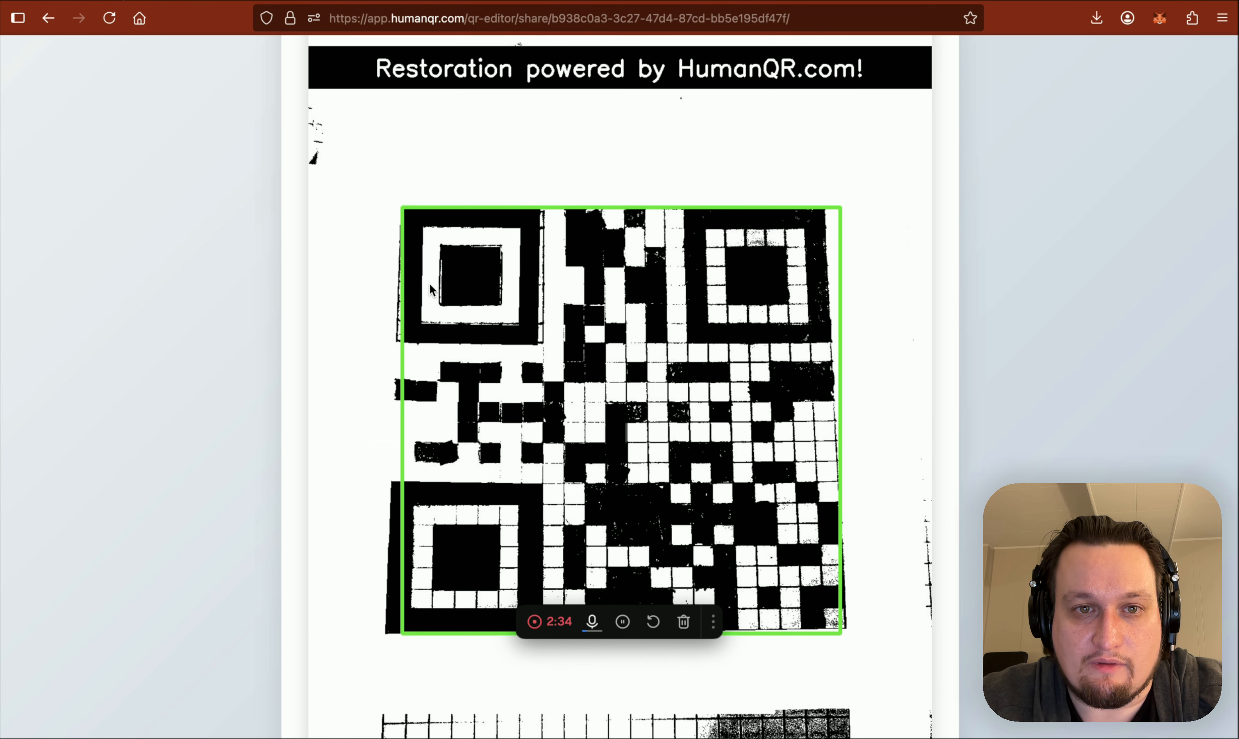
scroll(433, 290, down, 1)
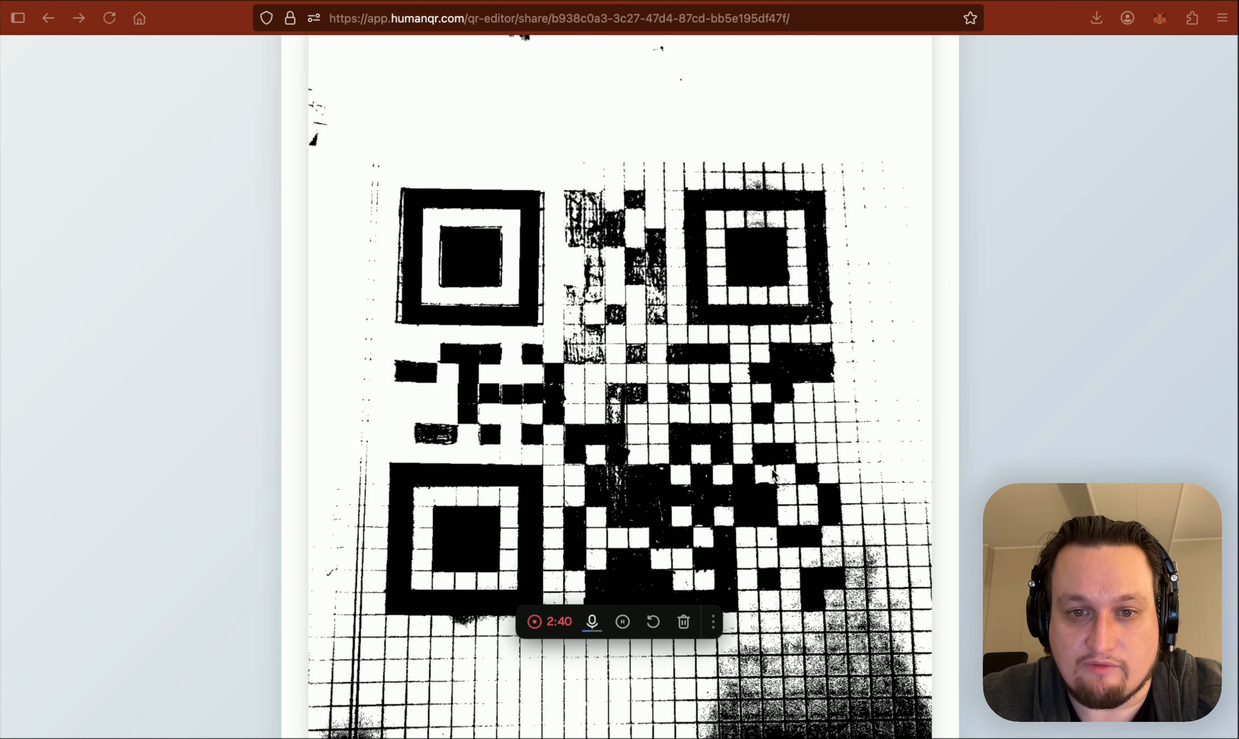
scroll(774, 472, down, 1)
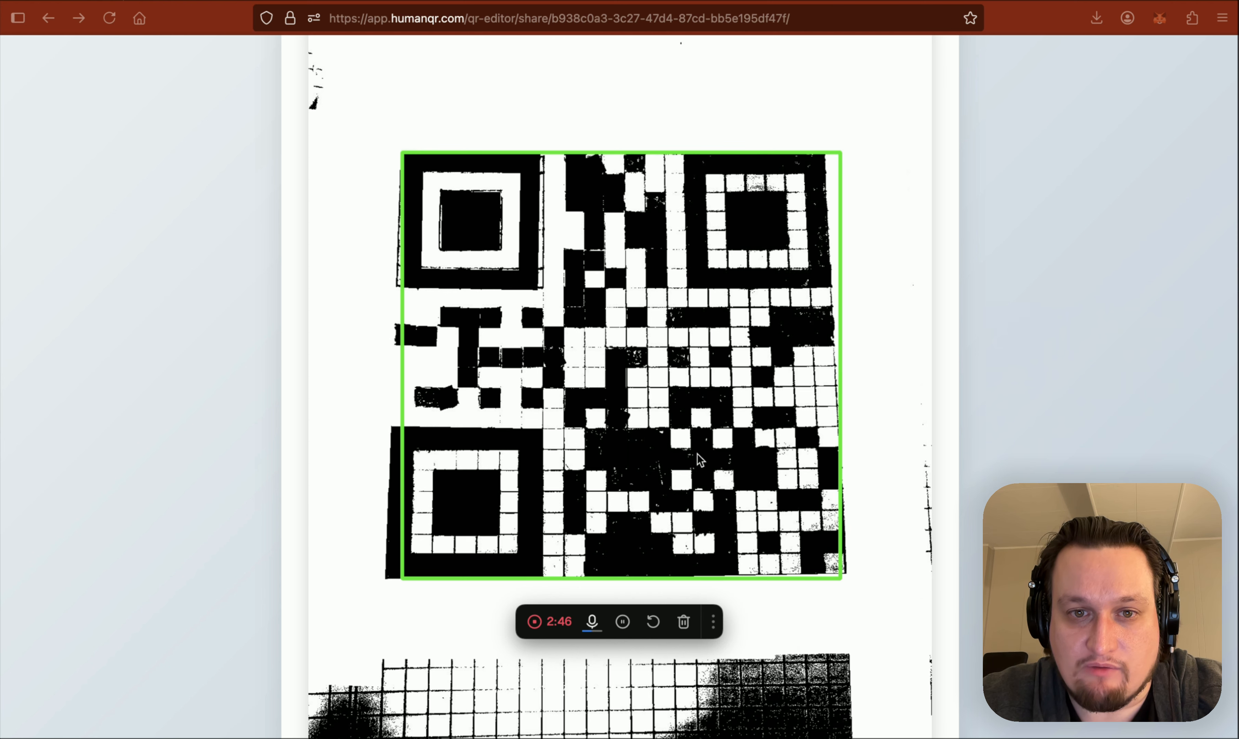
key(super+grave)
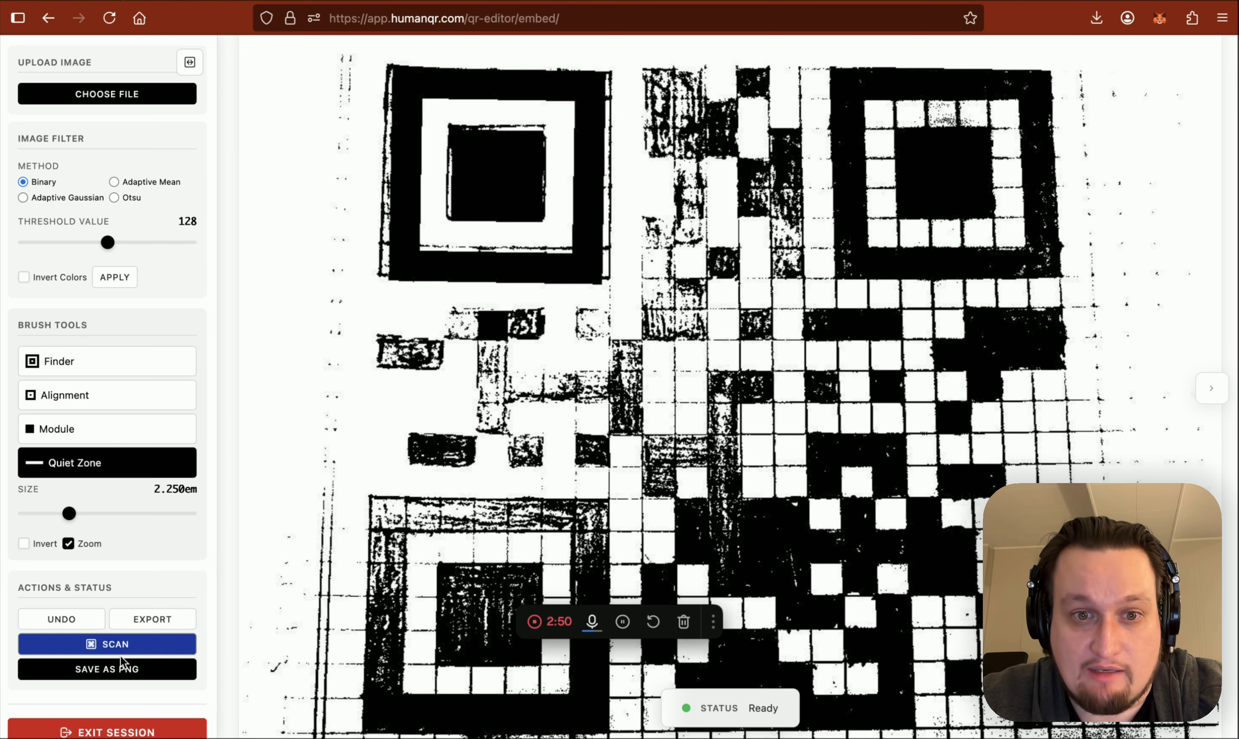
click(127, 669)
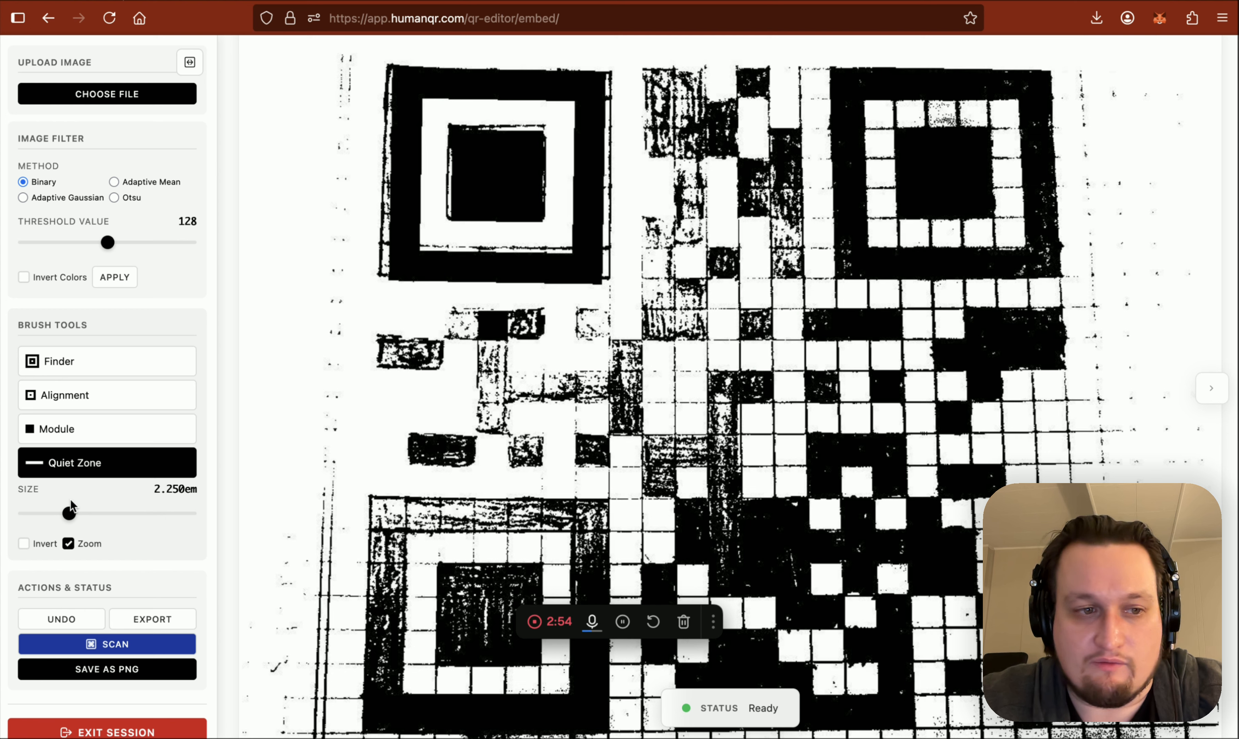
Stamp a test module in the blank margin beside the QR code and undo it
click(57, 428)
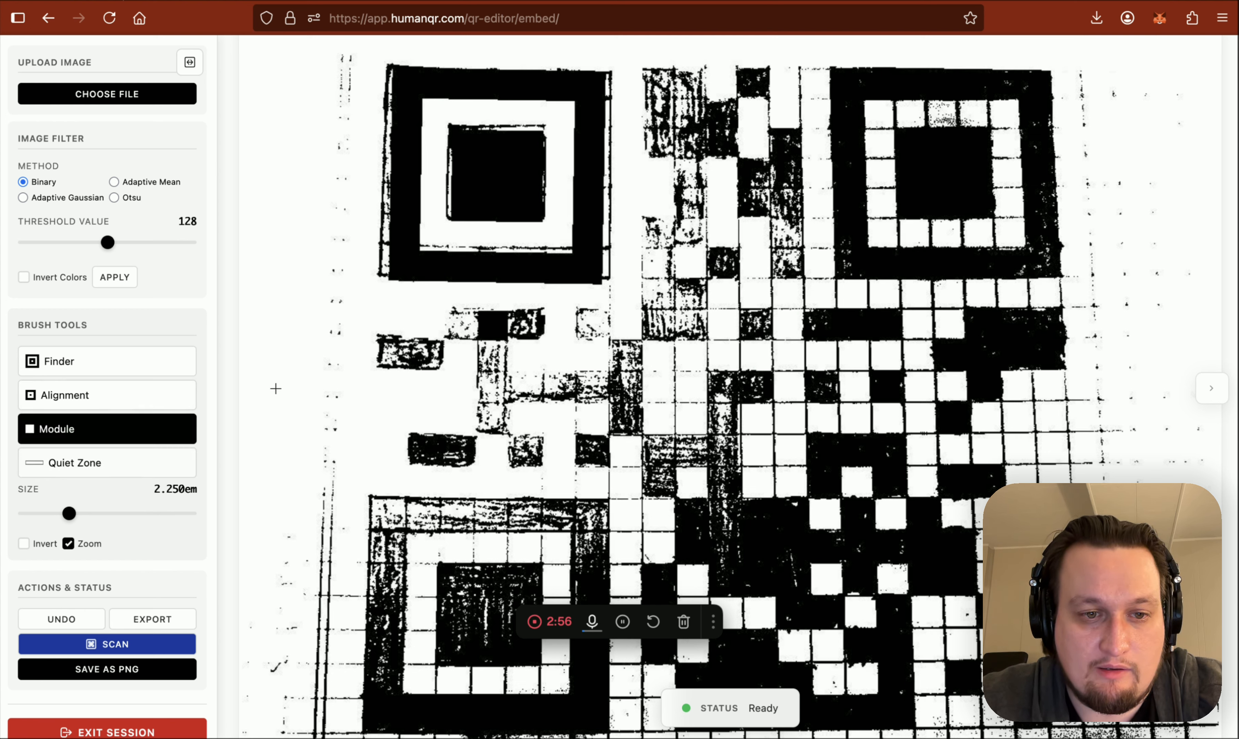
click(329, 390)
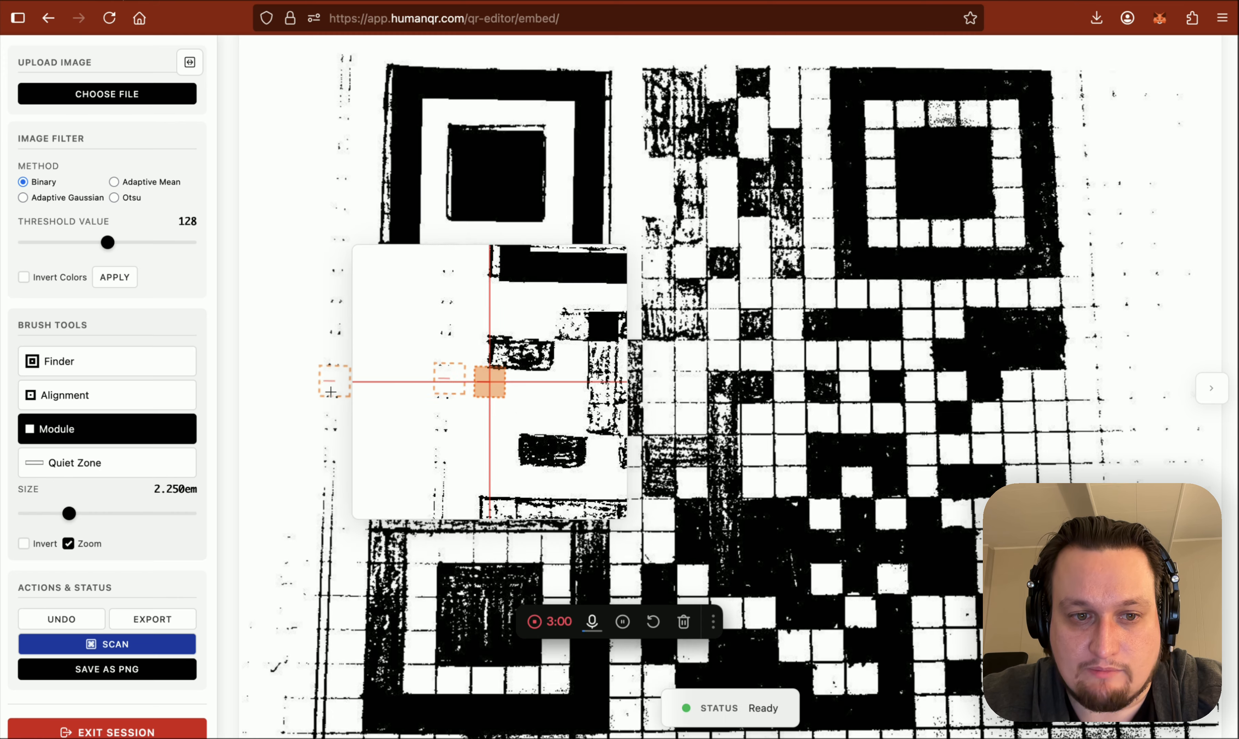
click(330, 391)
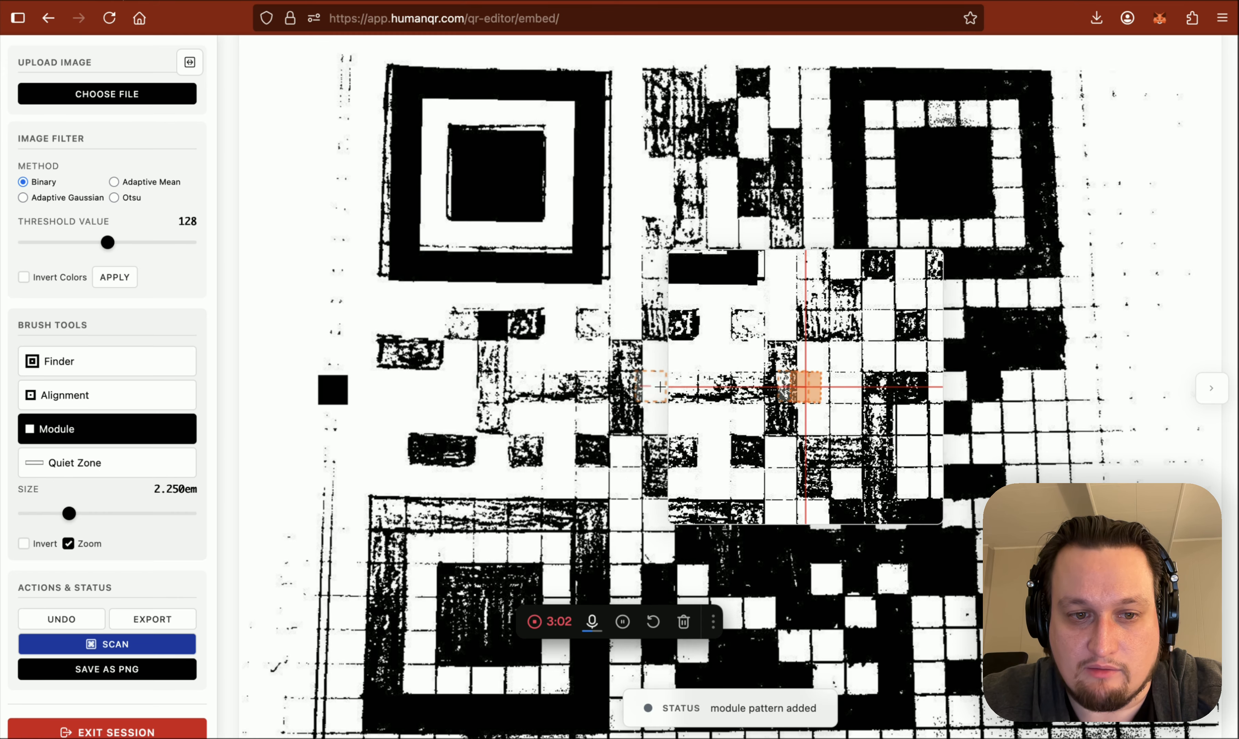
key(super+z)
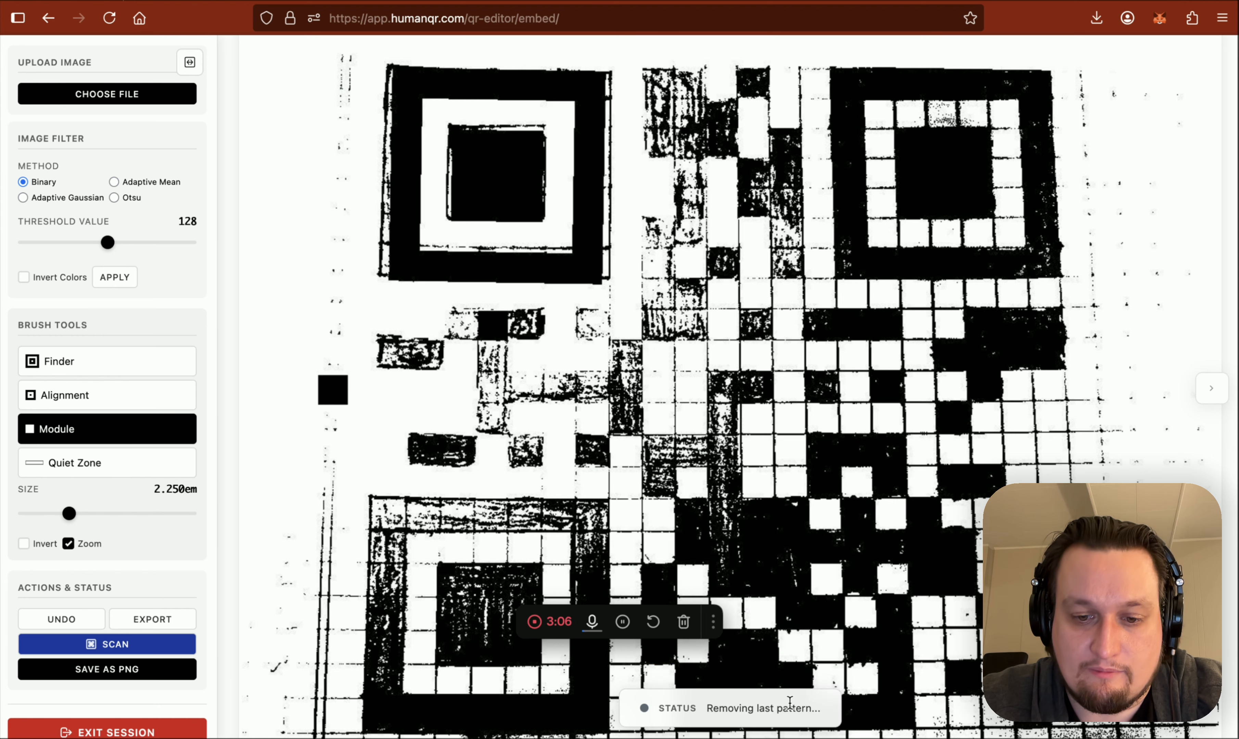
key(super+z)
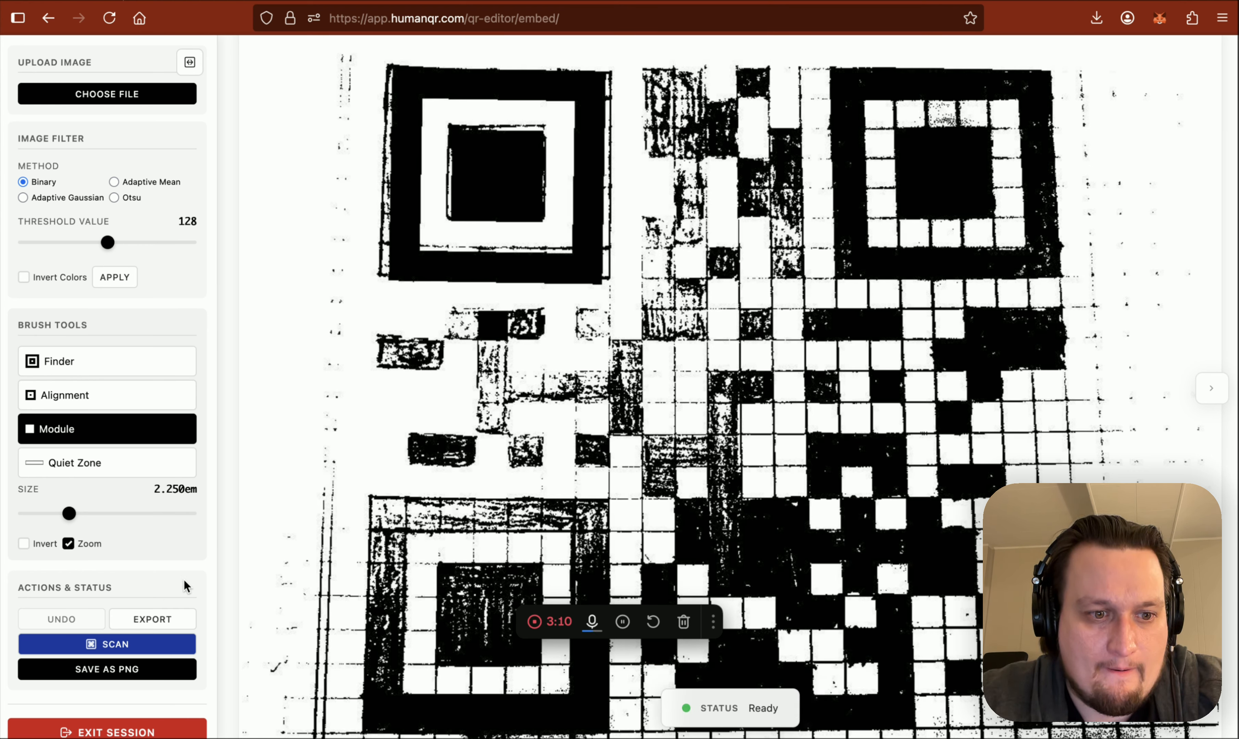
Exit the current editing session, discarding its unsaved changes
scroll(184, 579, down, 1)
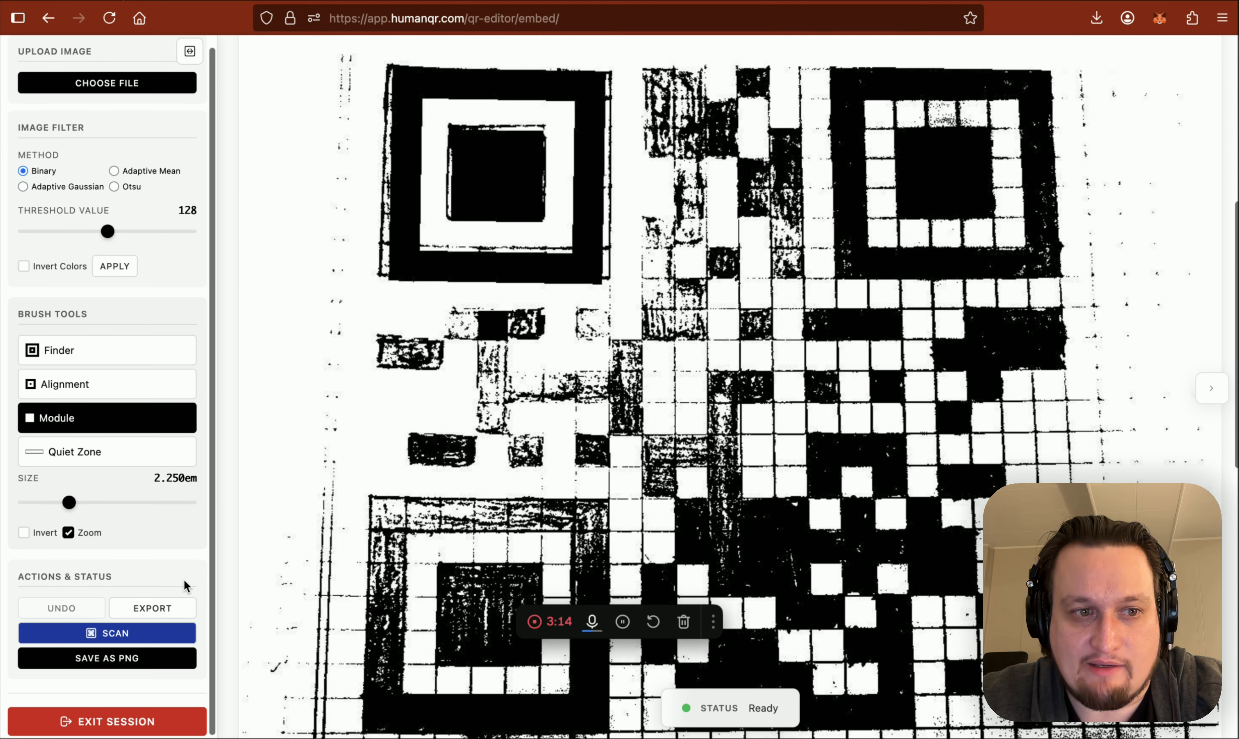
scroll(184, 580, down, 1)
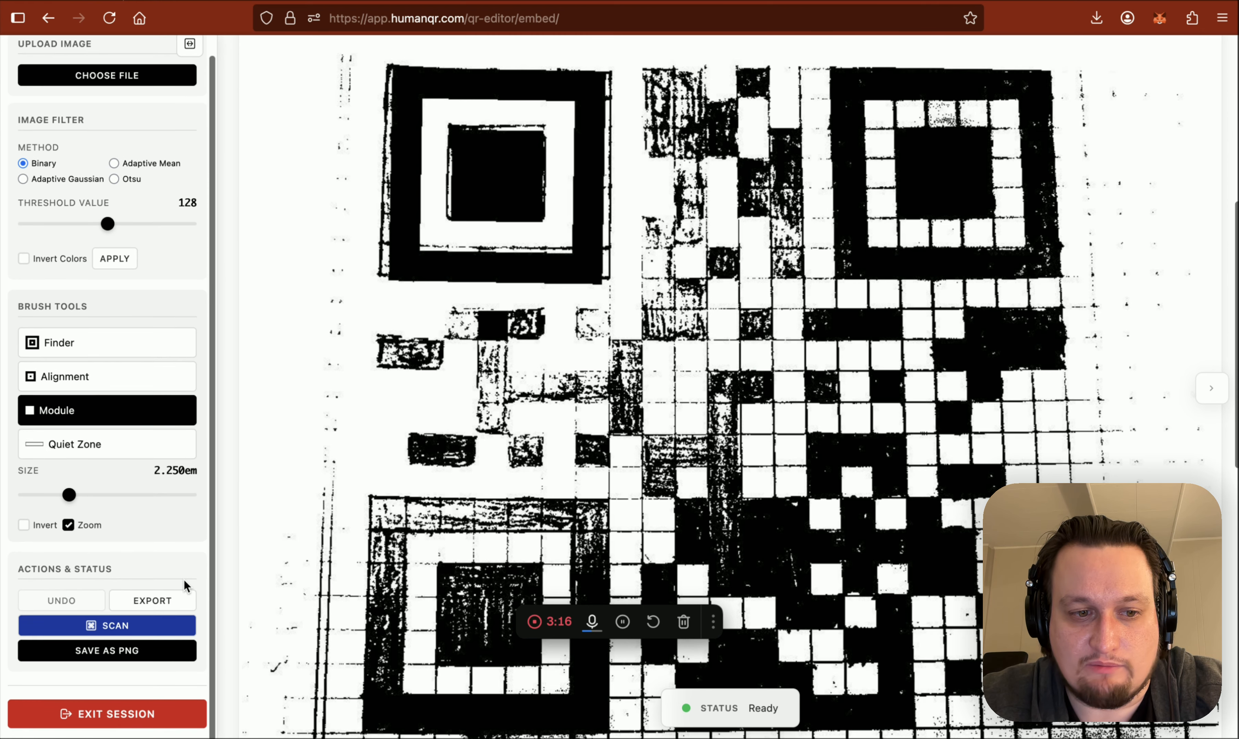
scroll(184, 579, up, 1)
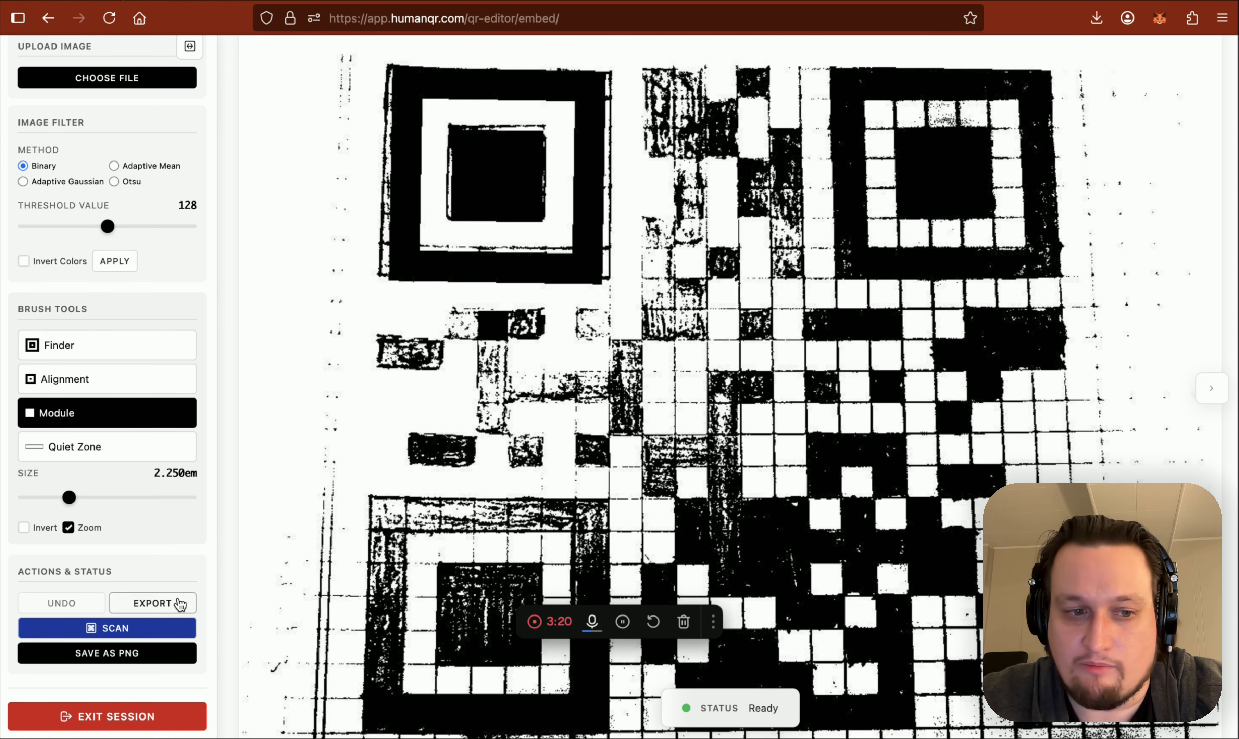
click(105, 717)
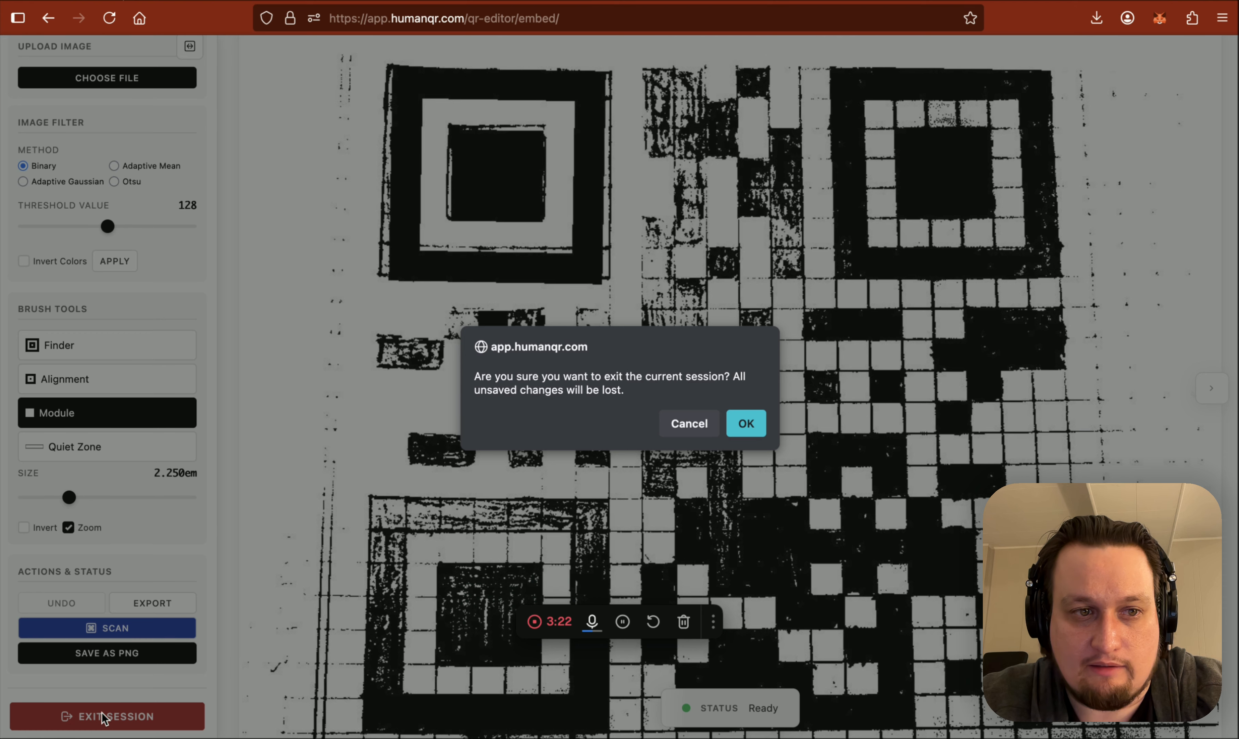
click(745, 426)
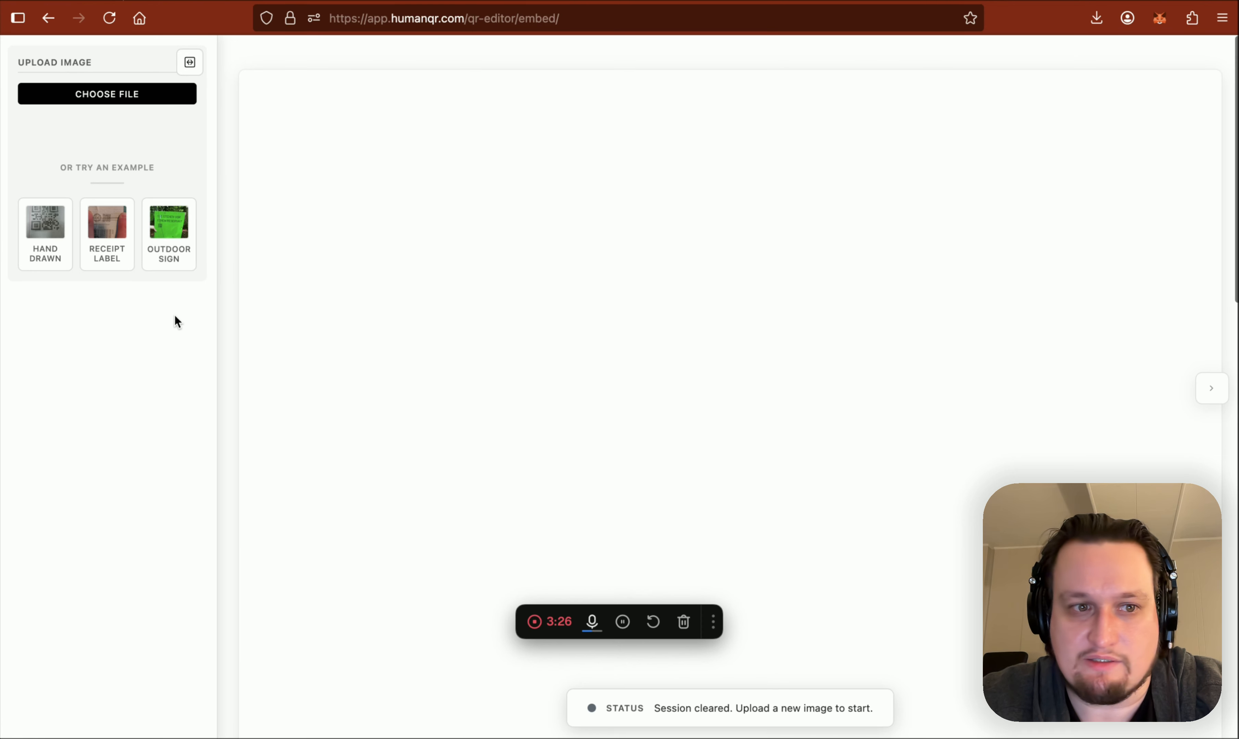